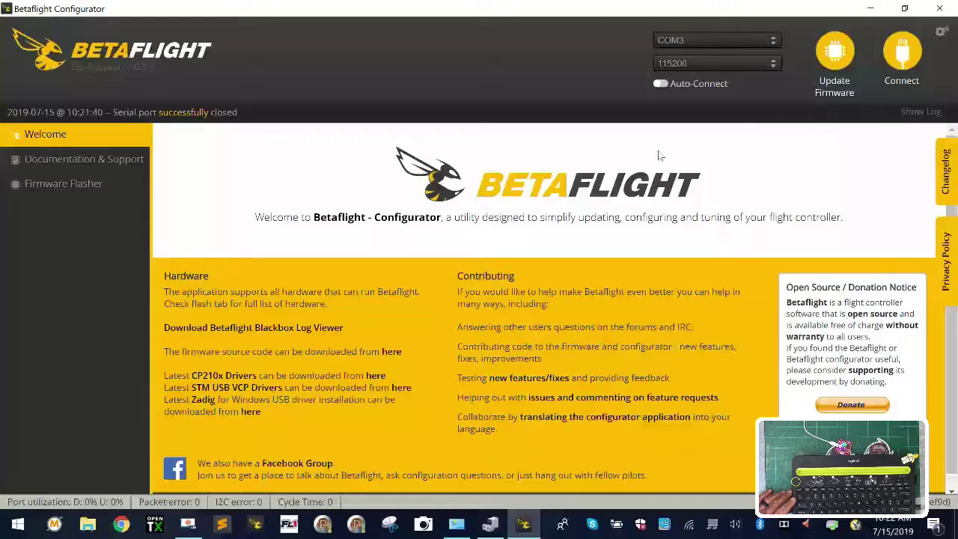
Connect to the flight controller on COM3 and run the version command in the CLI.
left_click(901, 54)
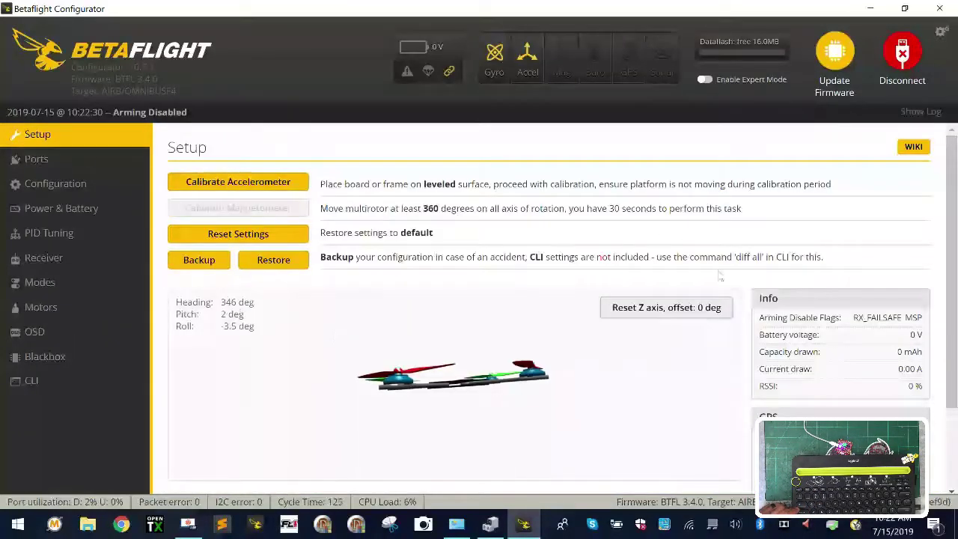
left_click(52, 381)
type("version")
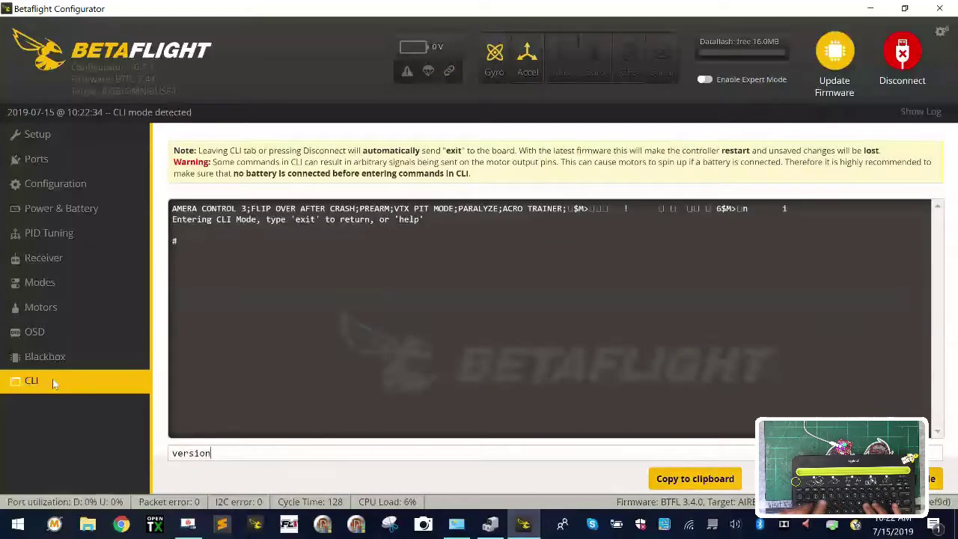
key("Return")
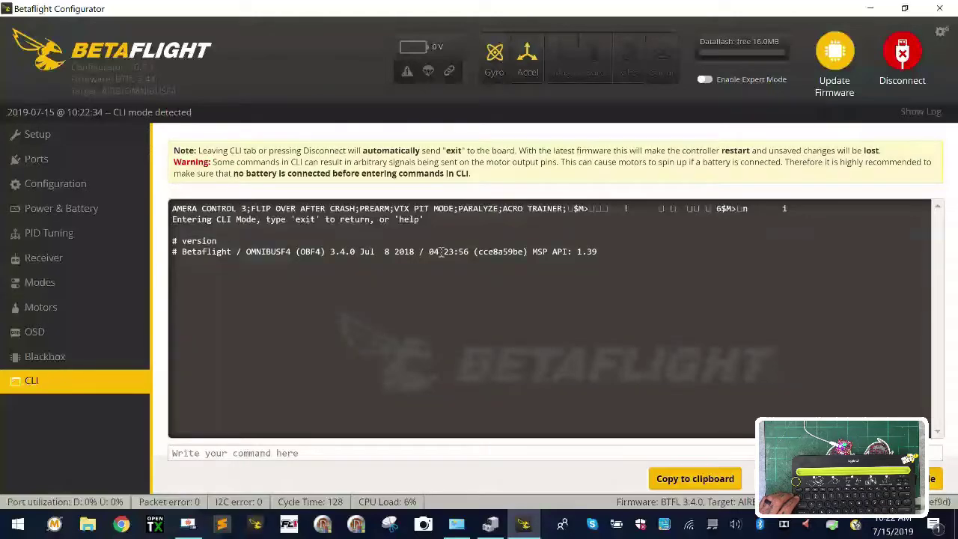
Open the firmware flasher and choose OMNIBUSF4 as the target board.
left_click(835, 56)
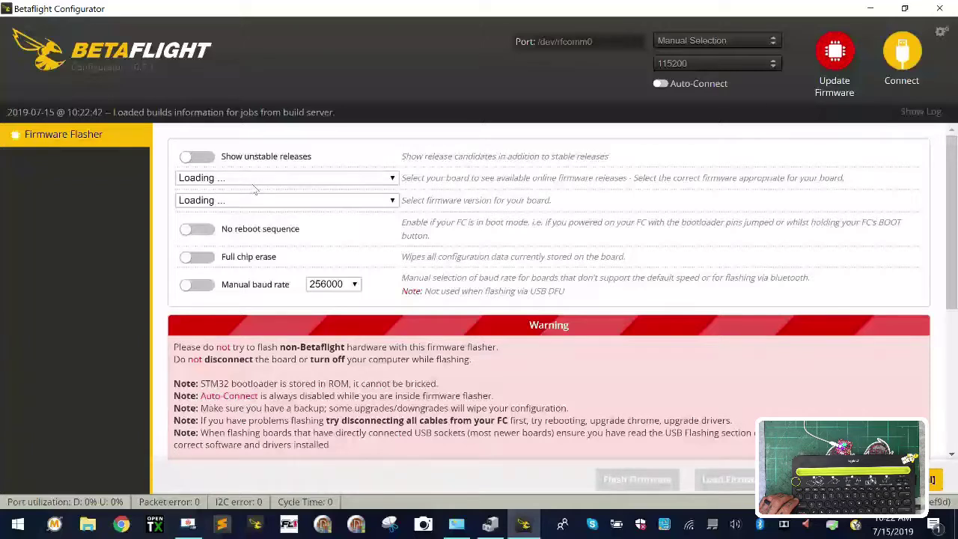
left_click(256, 182)
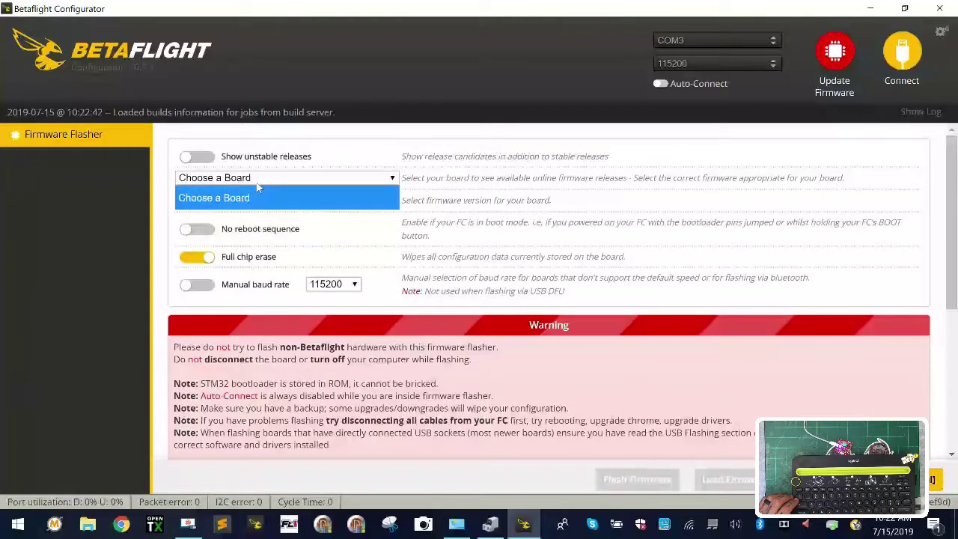
left_click(261, 186)
left_click(263, 185)
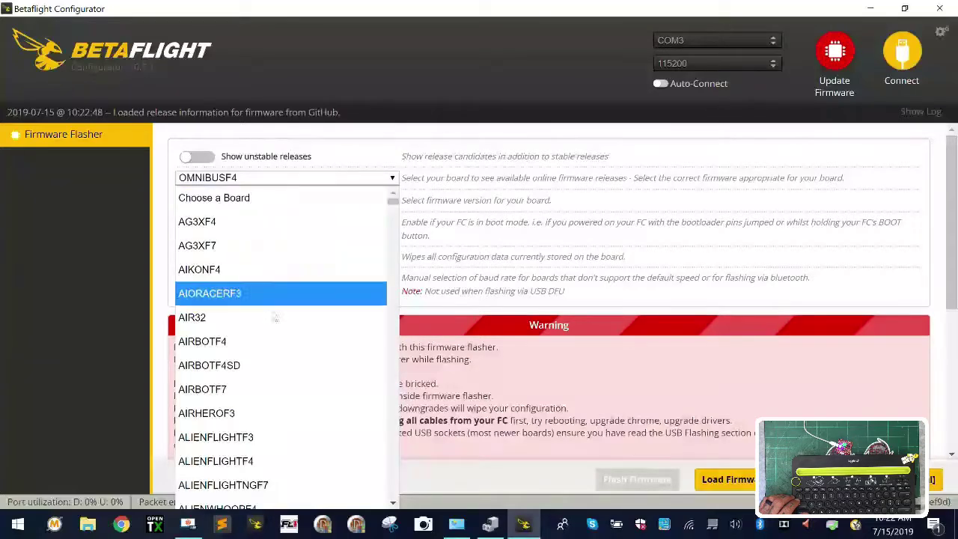
scroll(274, 342, "down", 20)
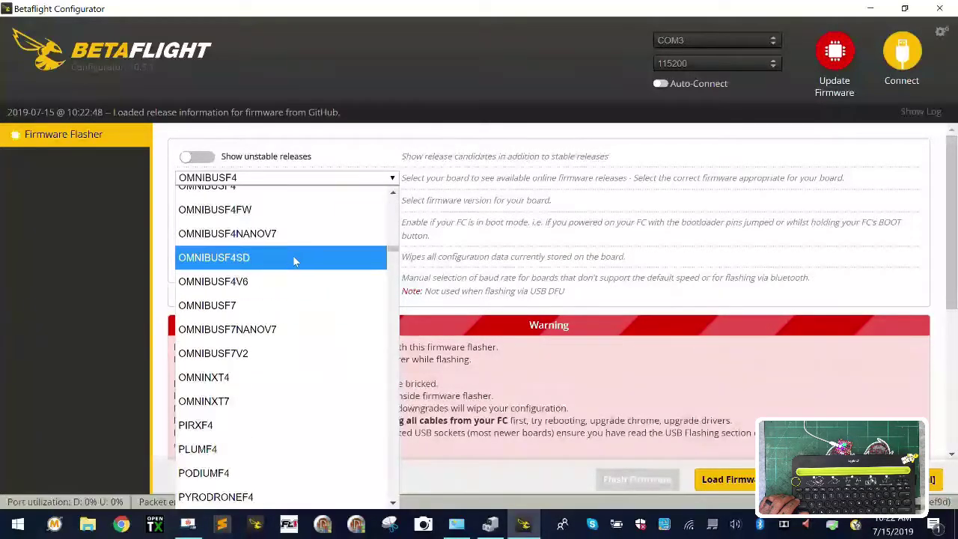
scroll(313, 203, "up", 4)
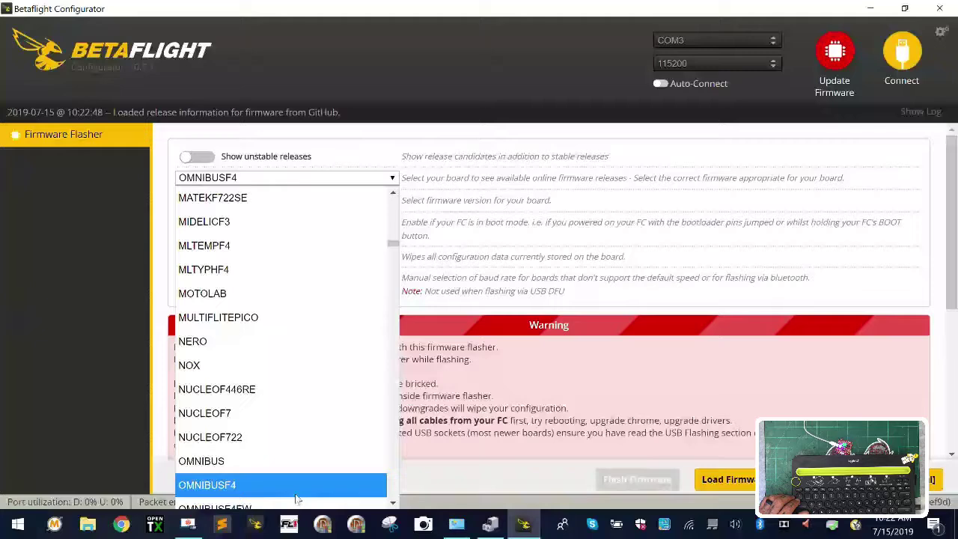
left_click(292, 485)
Load the online 3.4.0 OMNIBUSF4 firmware dated 08-07-2018 and flash it to the board.
left_click(272, 202)
scroll(254, 329, "down", 2)
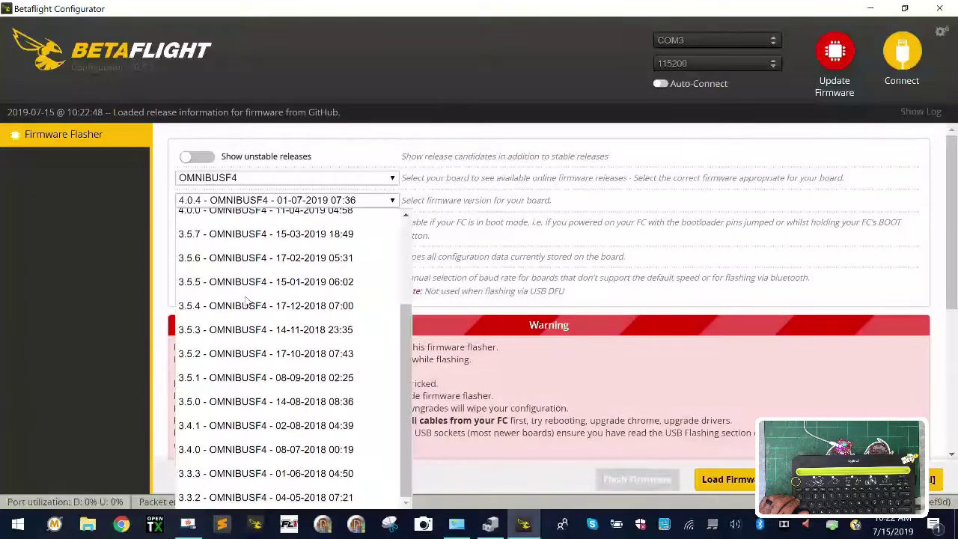
scroll(269, 352, "up", 2)
scroll(283, 373, "down", 2)
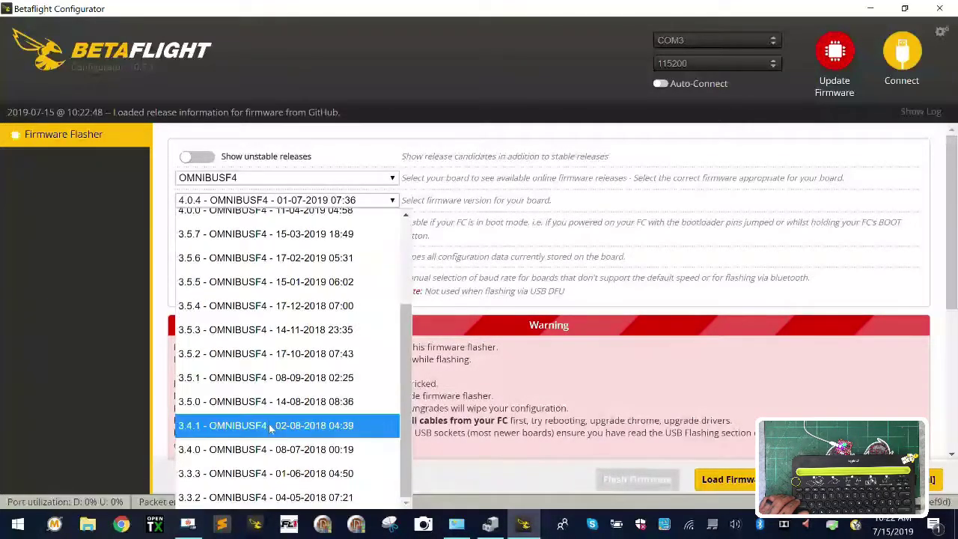
left_click(357, 451)
left_click(730, 478)
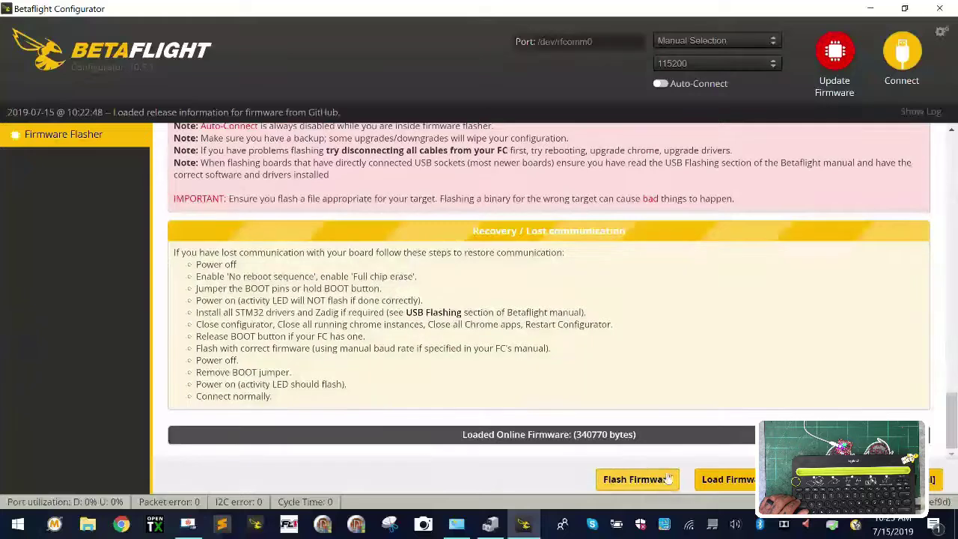
left_click(669, 479)
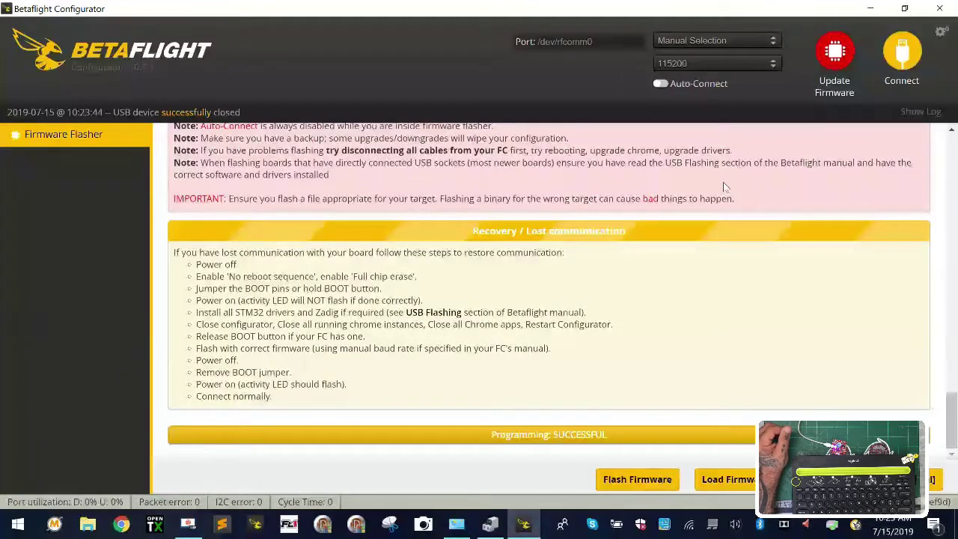
Connect to the newly flashed flight controller and calibrate its accelerometer.
left_click(906, 64)
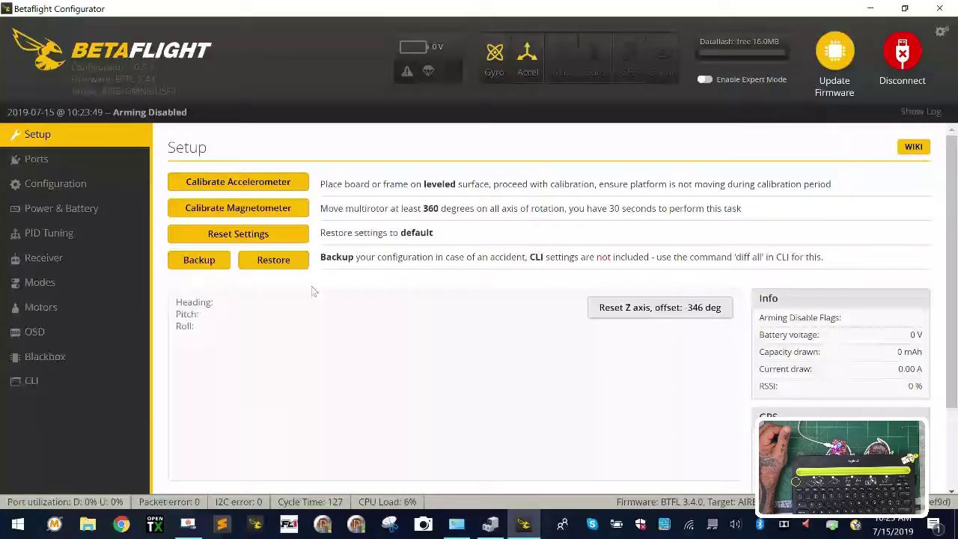
left_click(263, 183)
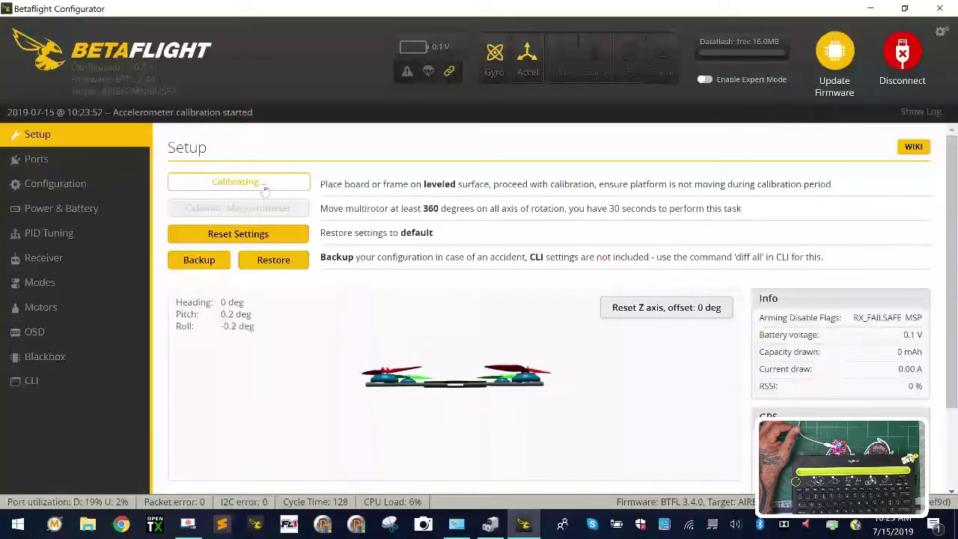
Disable the magnetometer in the system configuration and save the settings with a reboot.
left_click(103, 185)
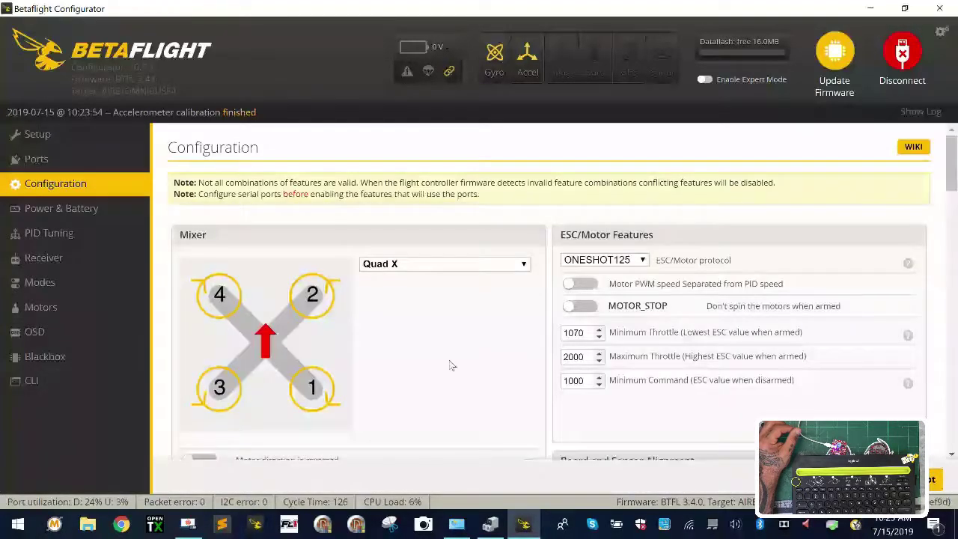
scroll(449, 363, "down", 8)
scroll(449, 363, "up", 4)
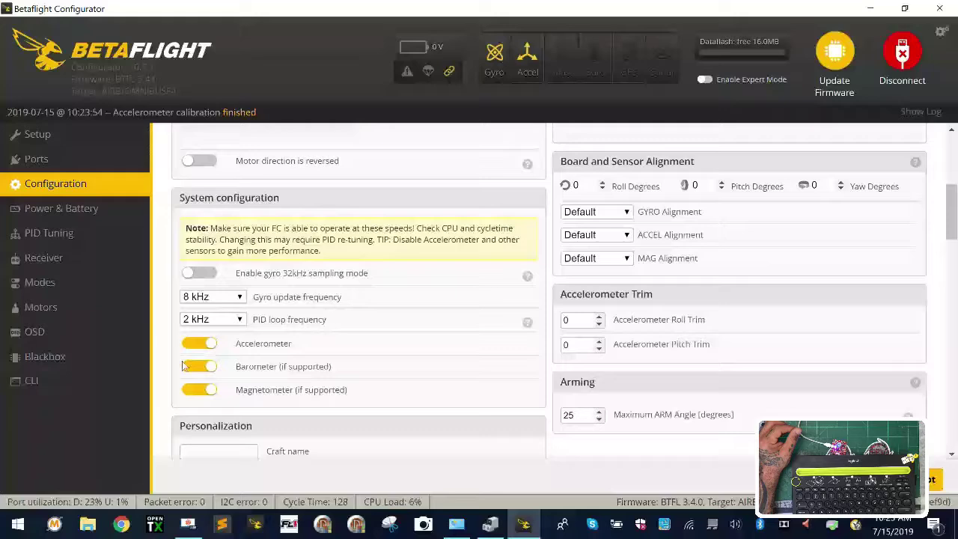
left_click(202, 394)
double_click(205, 395)
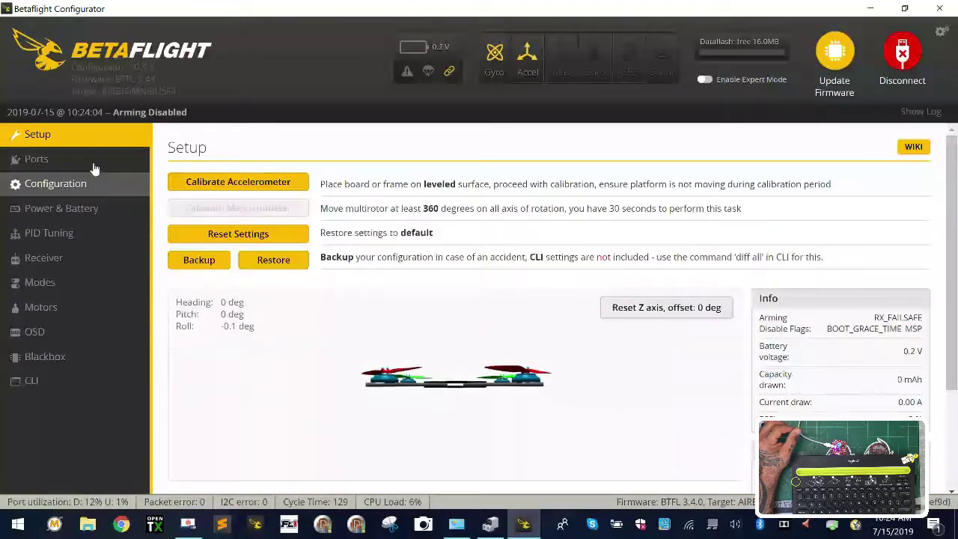
Reset the flight controller to factory settings by running the defaults command in the CLI.
left_click(80, 384)
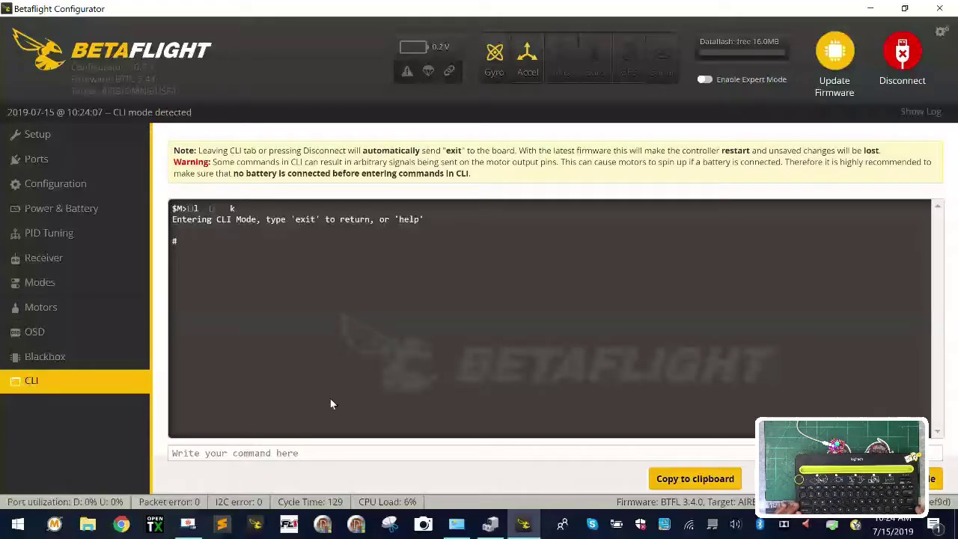
type("defaults")
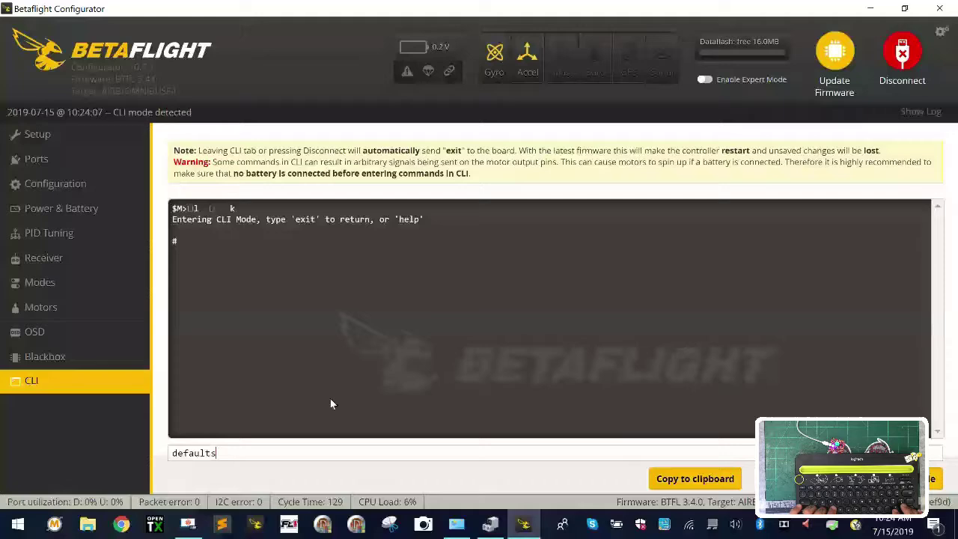
key("Return")
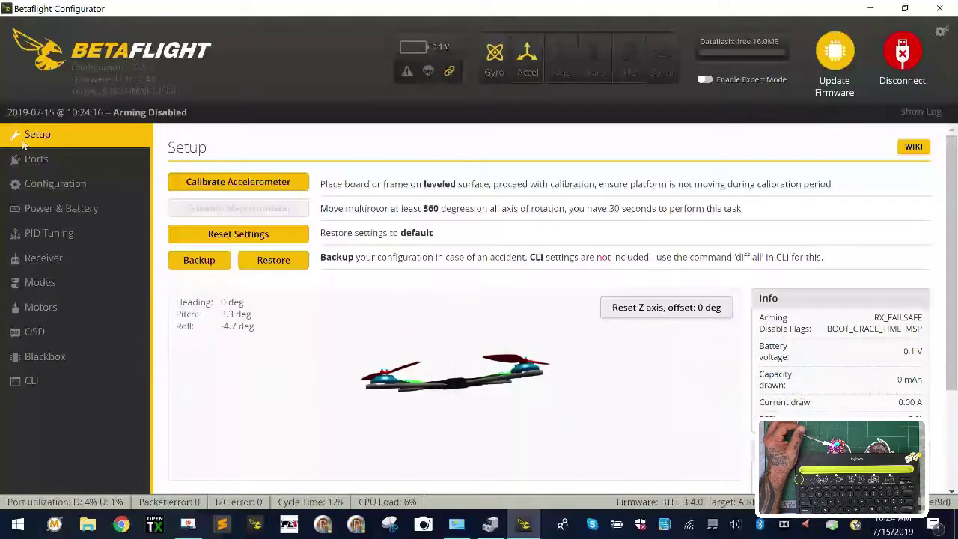
Examine the mixer, motor, system, receiver and other feature settings in the configuration.
left_click(45, 183)
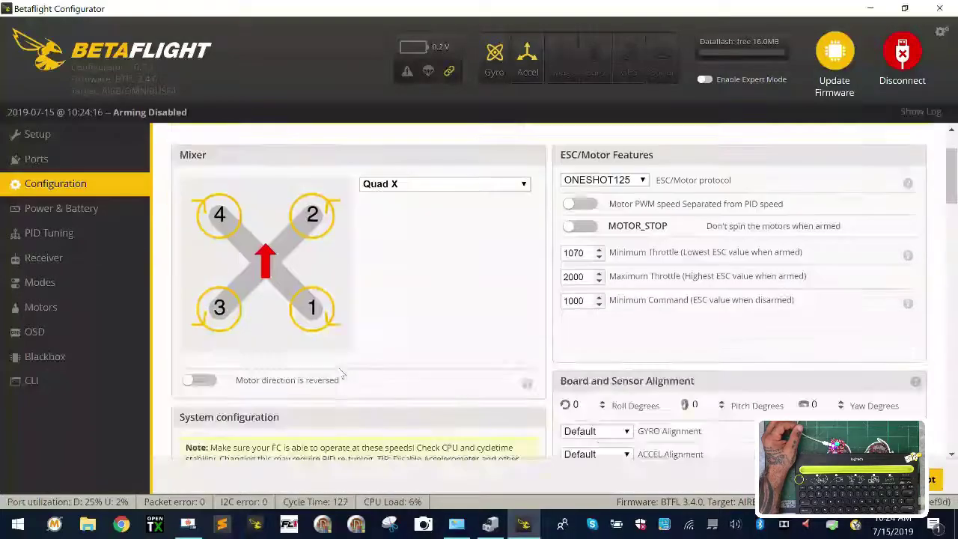
scroll(341, 372, "down", 5)
scroll(473, 396, "down", 10)
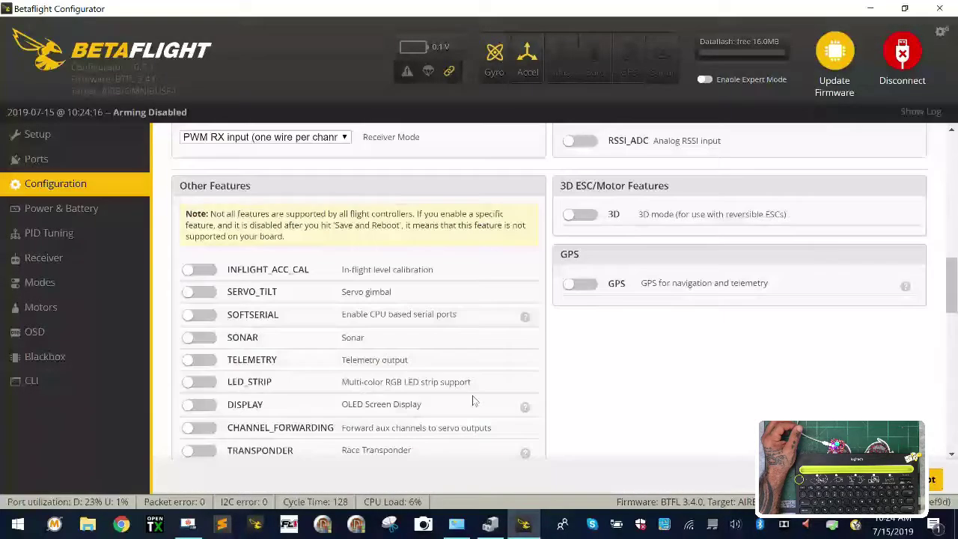
scroll(472, 397, "up", 10)
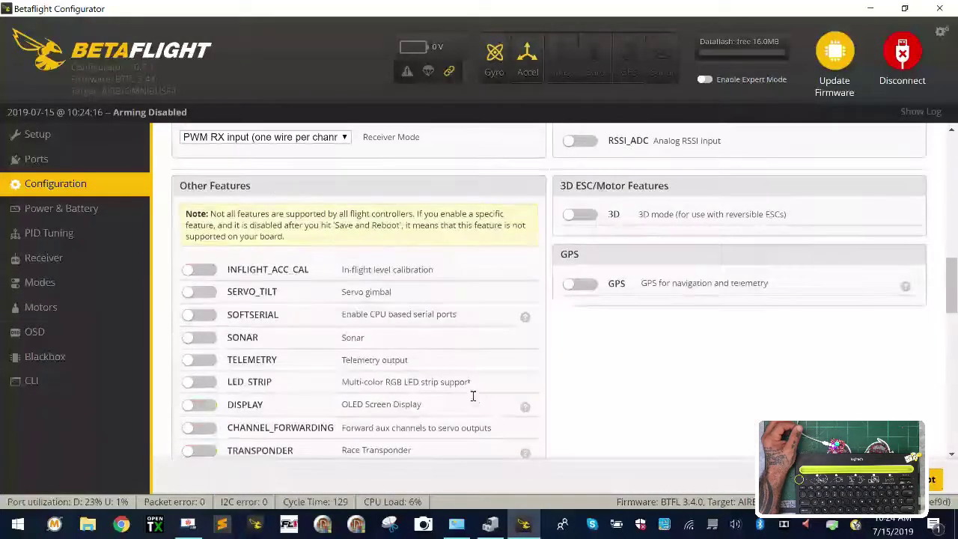
scroll(404, 410, "up", 5)
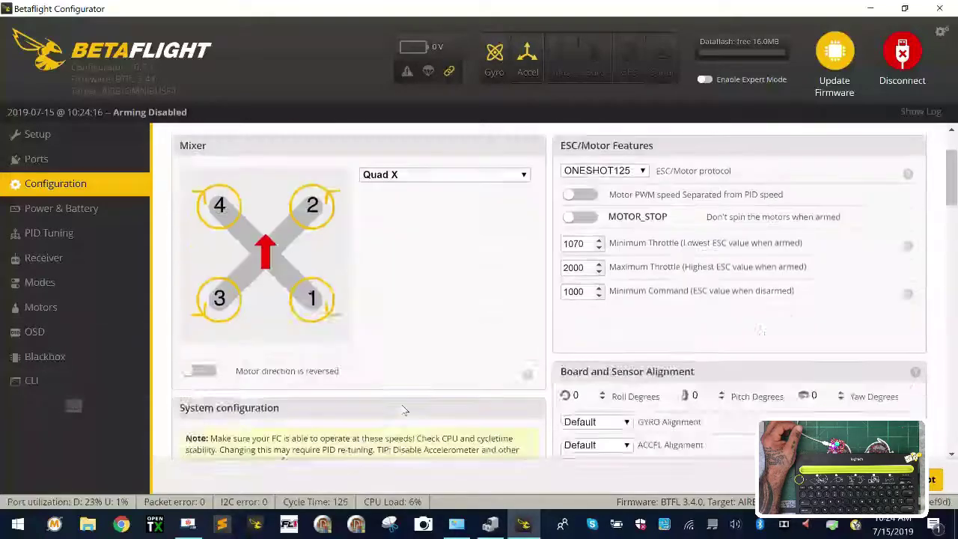